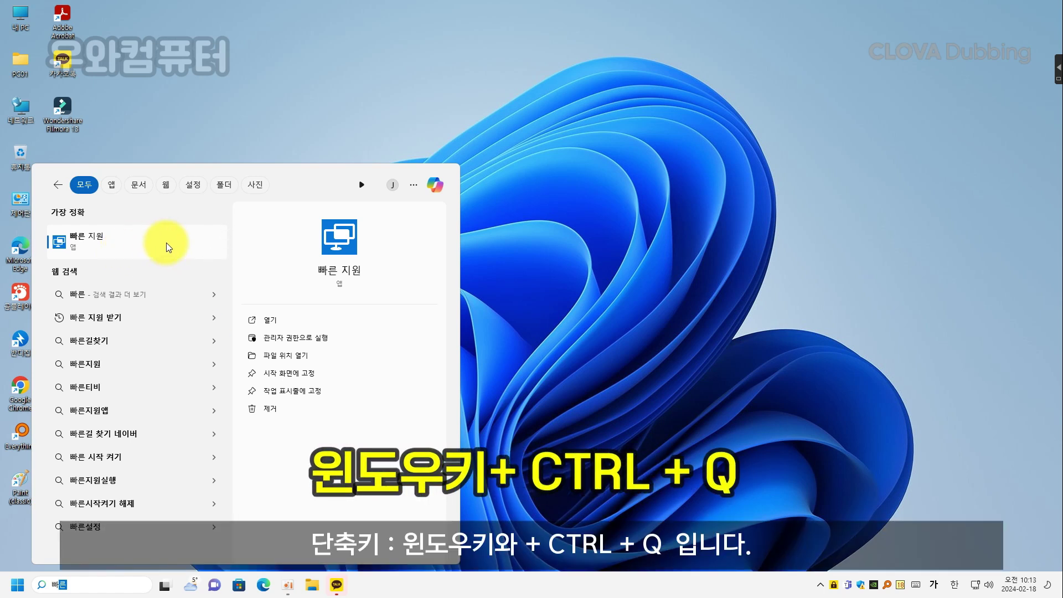
# Step: Launch 빠른 지원 (Quick Assist) from the Windows Search results
pyautogui.click(280, 325)
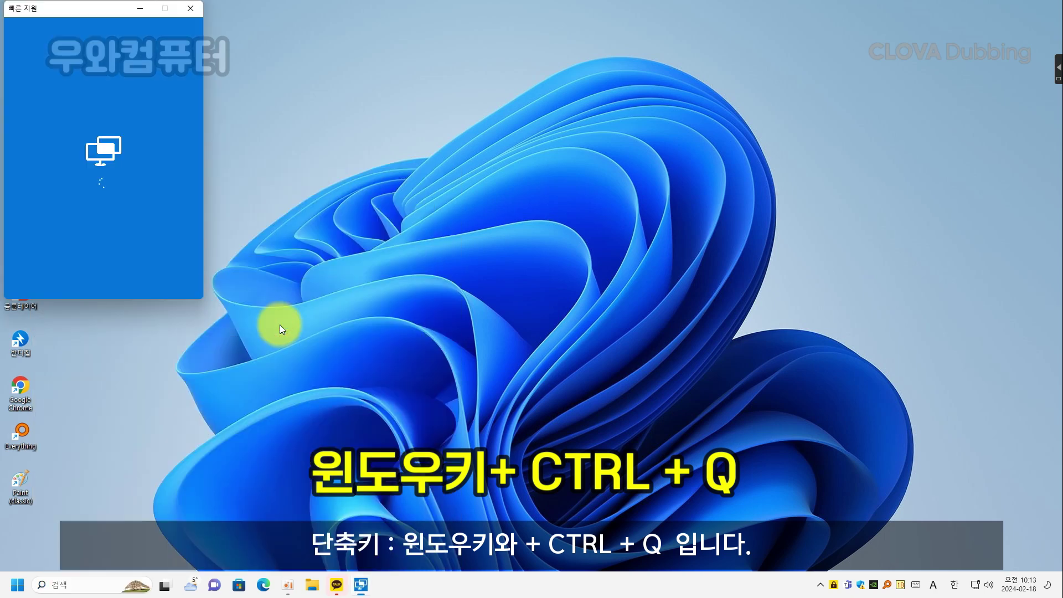
# Step: Centre the Quick Assist window on screen and focus the helper's security code field
pyautogui.moveTo(62, 8); pyautogui.dragTo(483, 185)
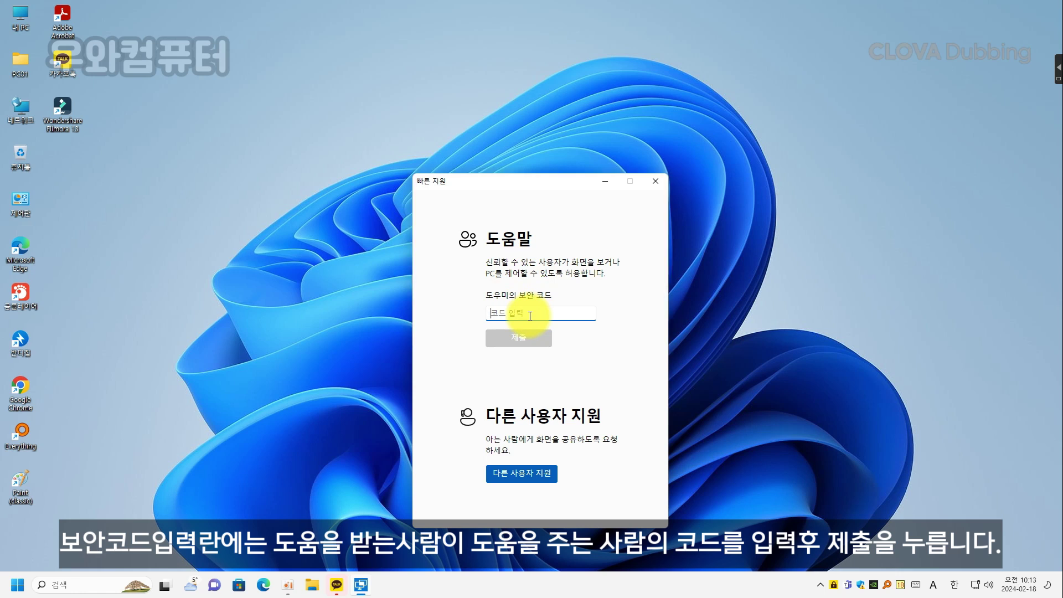
pyautogui.click(578, 315)
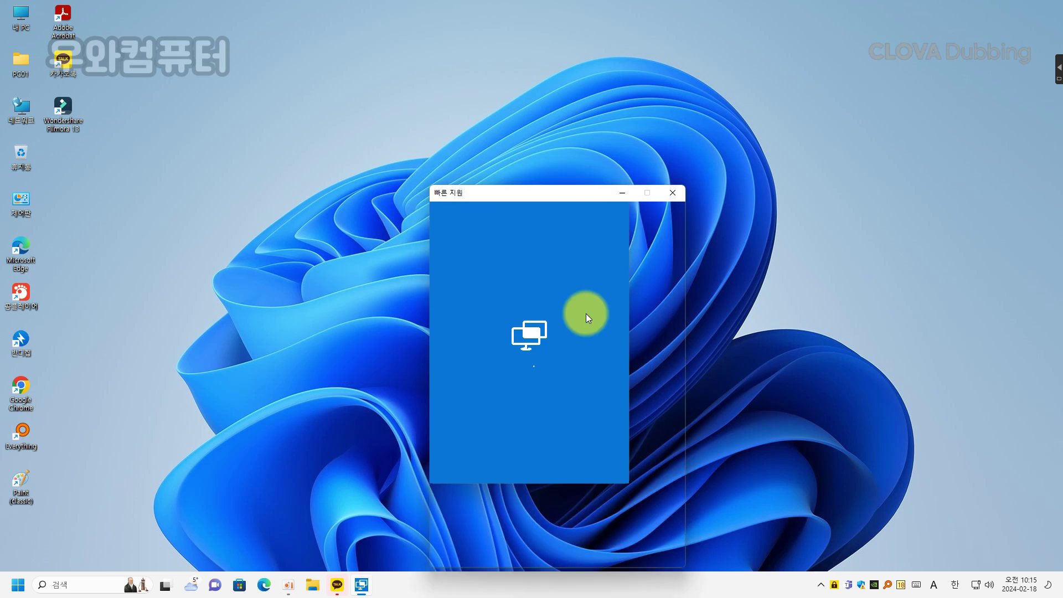
pyautogui.moveTo(567, 191); pyautogui.dragTo(538, 155)
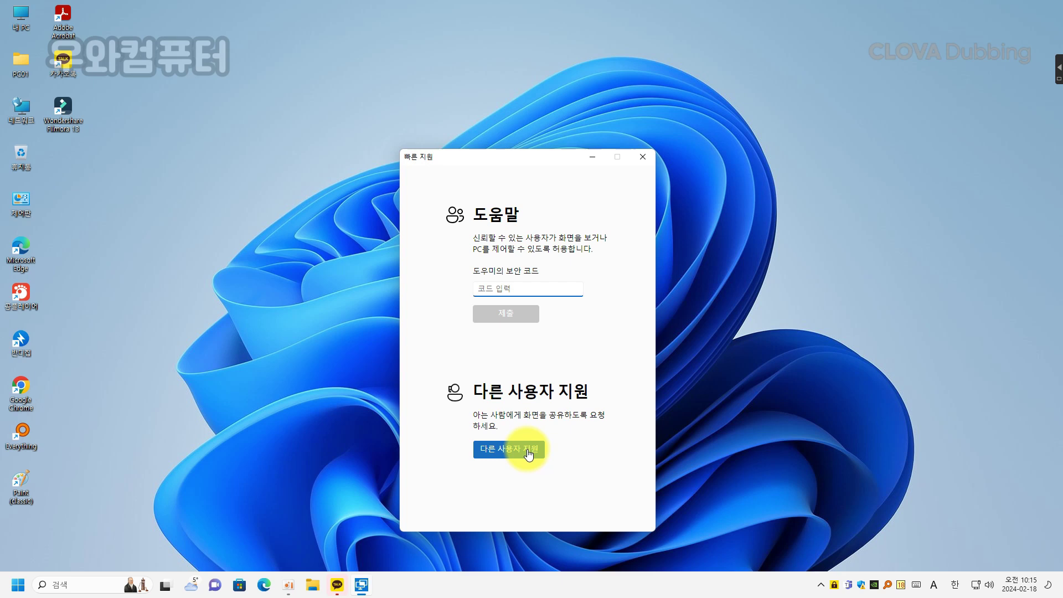
# Step: Choose 다른 사용자 지원 and sign in with the existing Microsoft account's e-mail
pyautogui.click(528, 449)
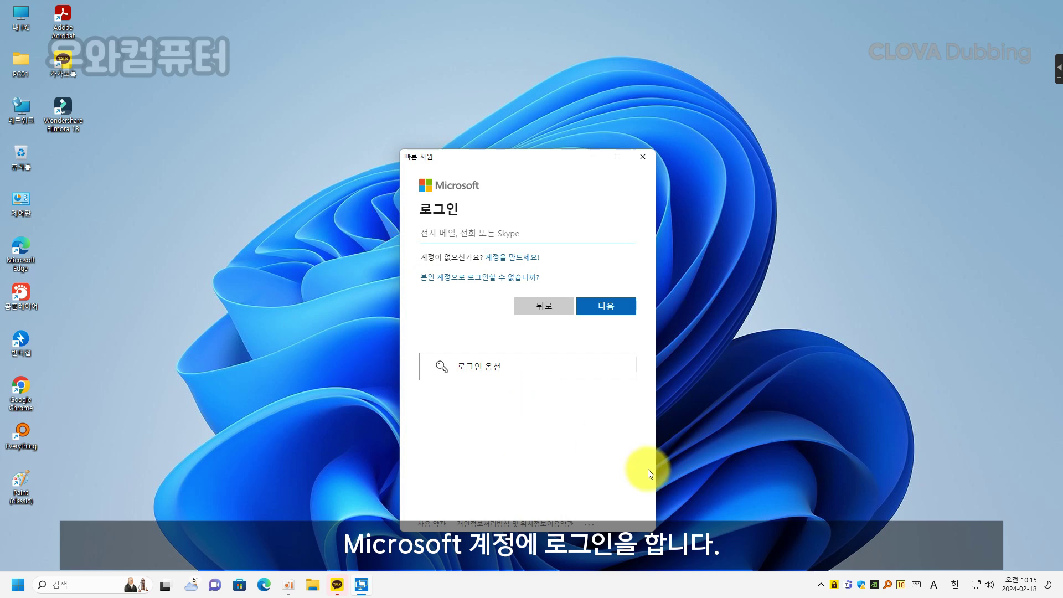
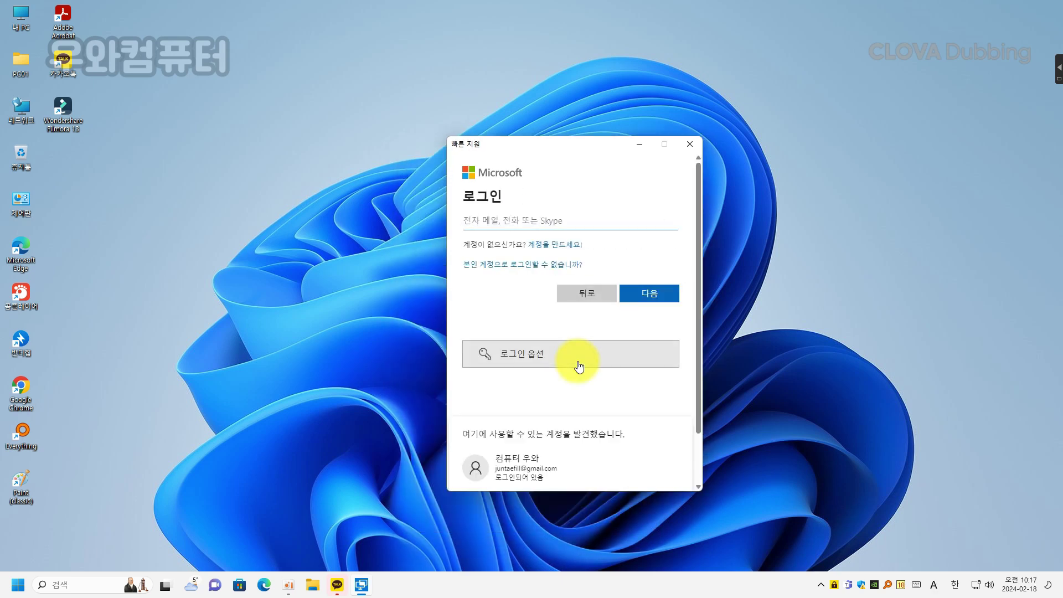
pyautogui.scroll(-1, 565, 417)
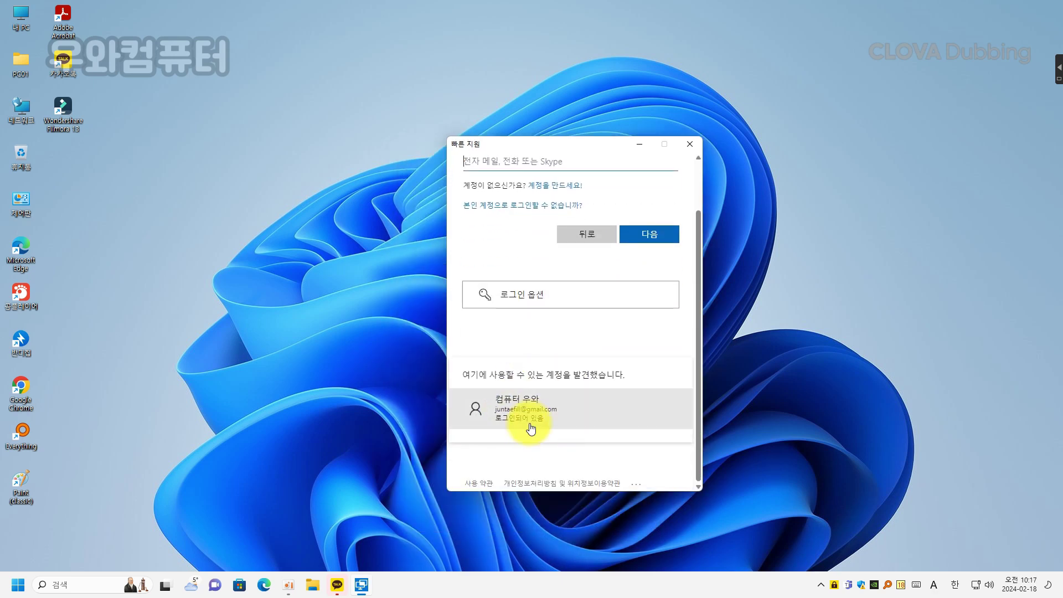
pyautogui.click(571, 420)
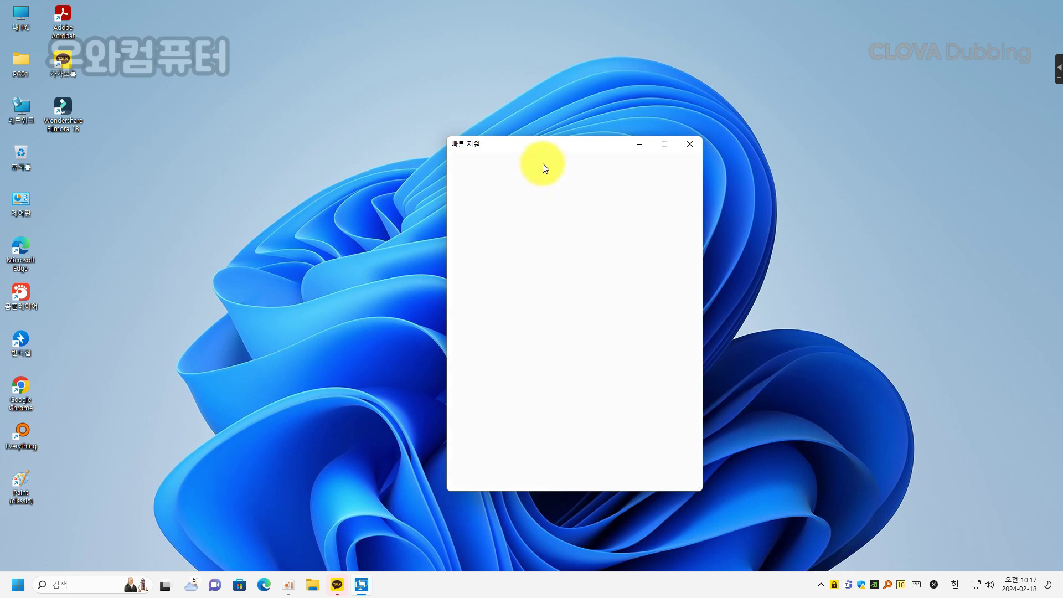
pyautogui.moveTo(547, 146); pyautogui.dragTo(496, 191)
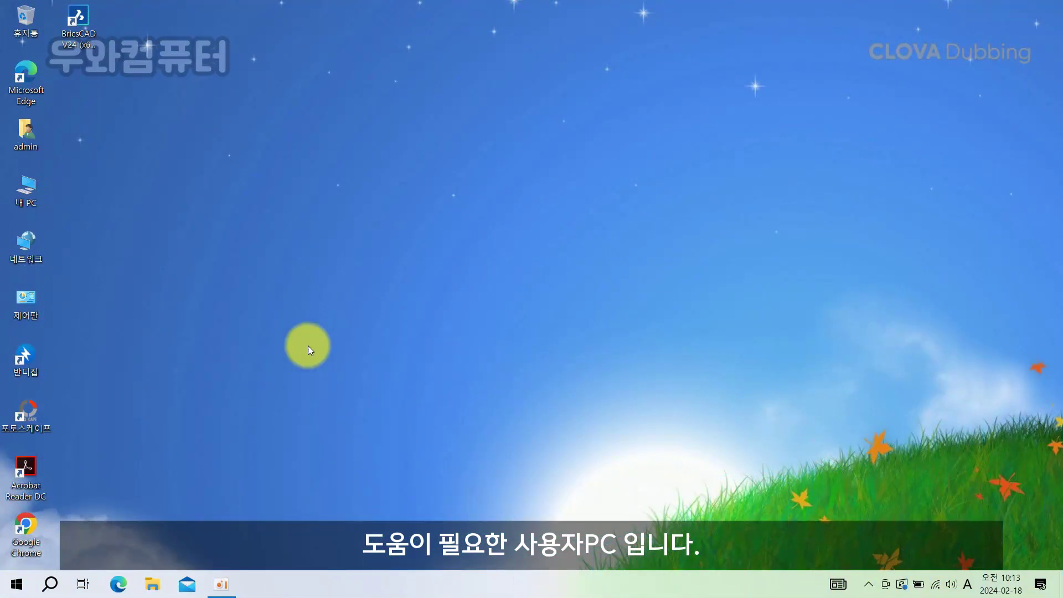
# Step: On the assisted PC, search '빠른' in Windows Search and open 빠른 지원
pyautogui.click(50, 590)
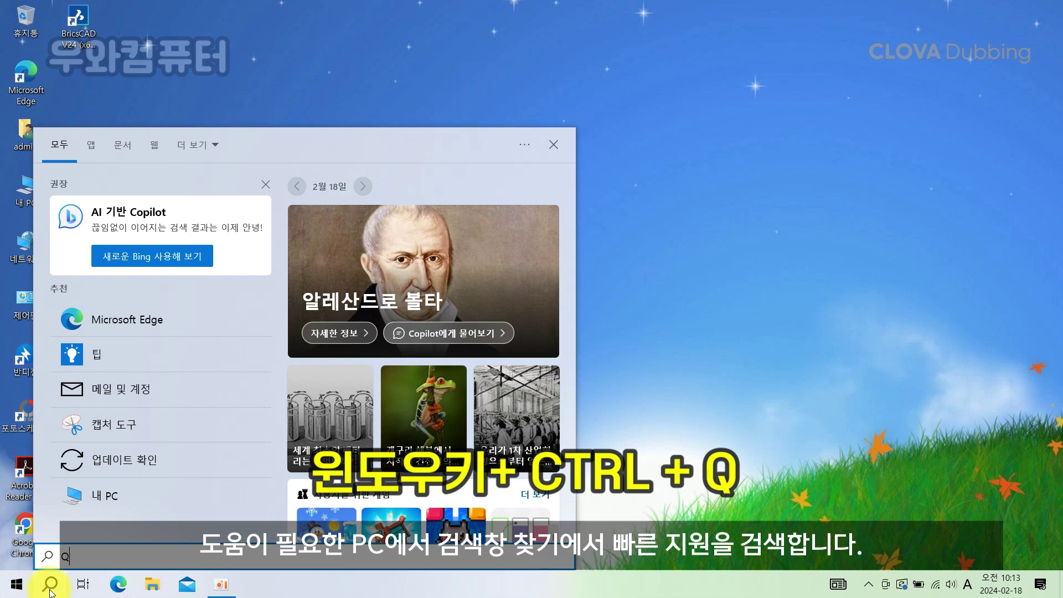
pyautogui.write('q')
pyautogui.press('BackSpace')
pyautogui.press('Hangul')
pyautogui.write('빠른')
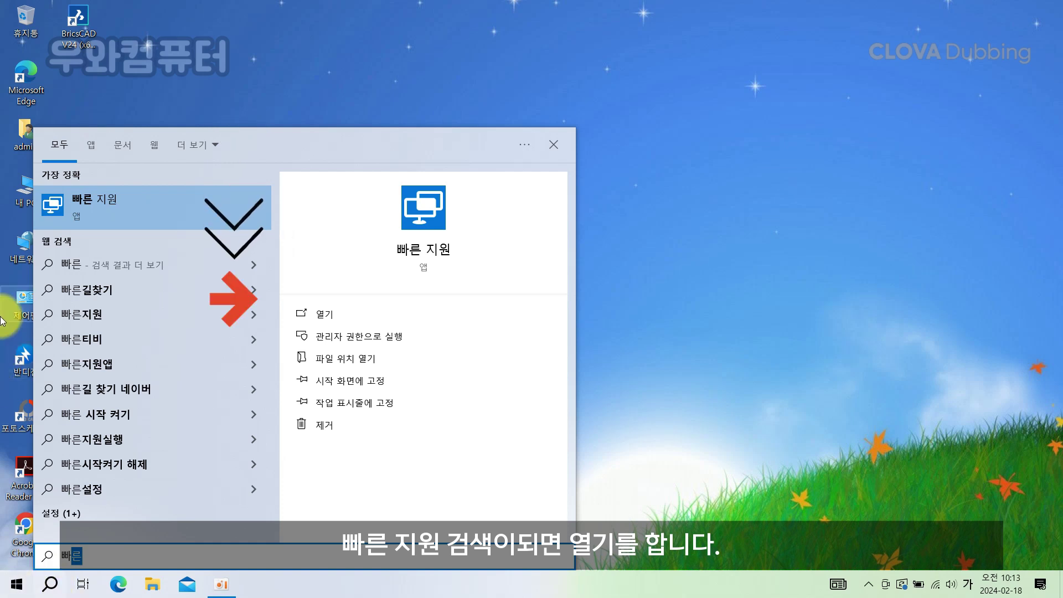
pyautogui.click(326, 315)
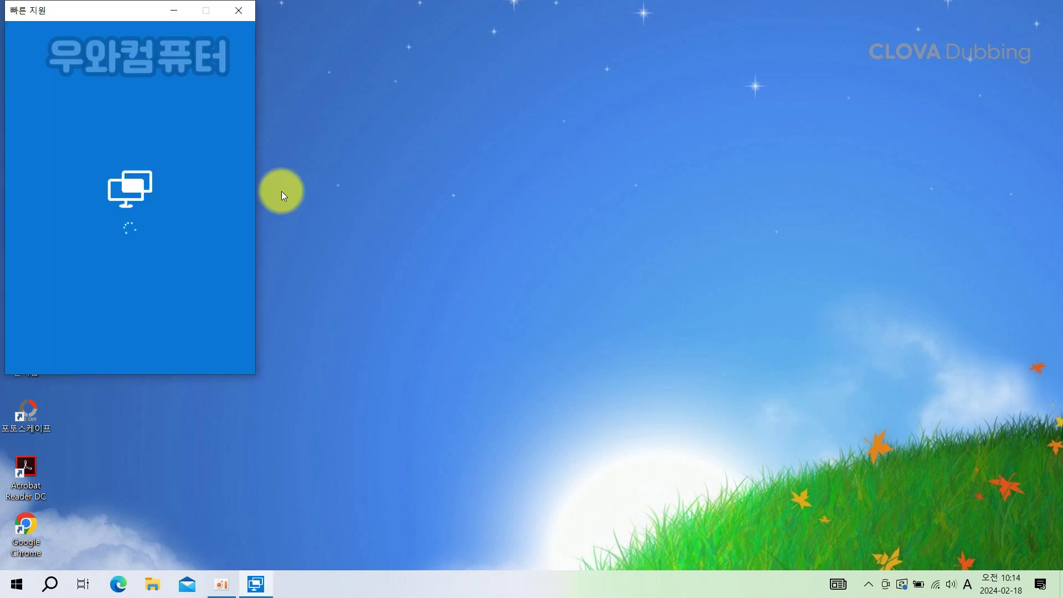
# Step: Move the Quick Assist window to the centre of the assisted PC's screen
pyautogui.moveTo(60, 10); pyautogui.dragTo(464, 89)
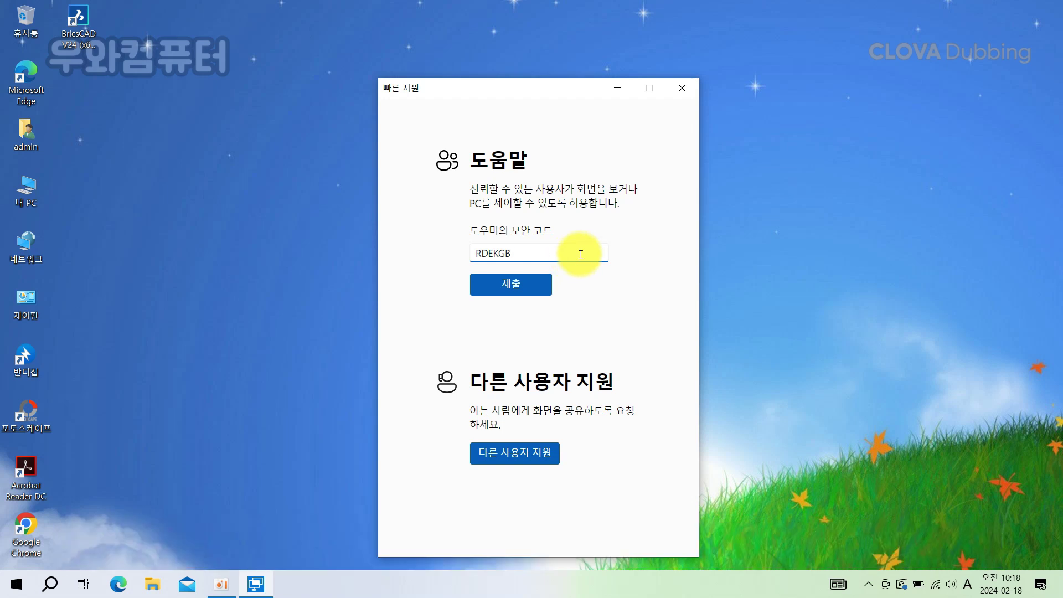
# Step: Submit the helper's code and begin creating a new Microsoft account
pyautogui.click(526, 292)
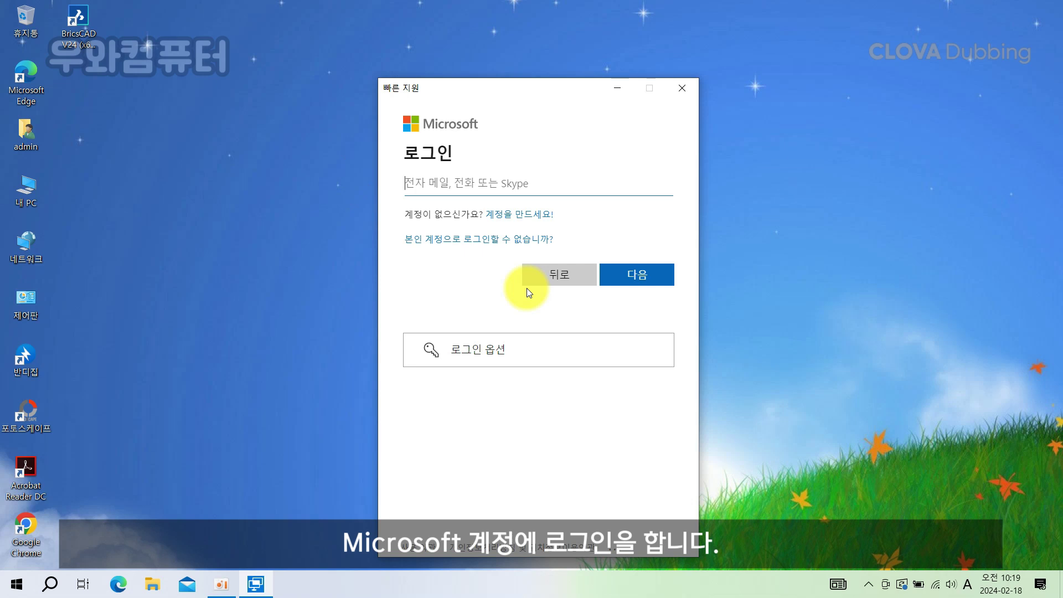
pyautogui.click(498, 178)
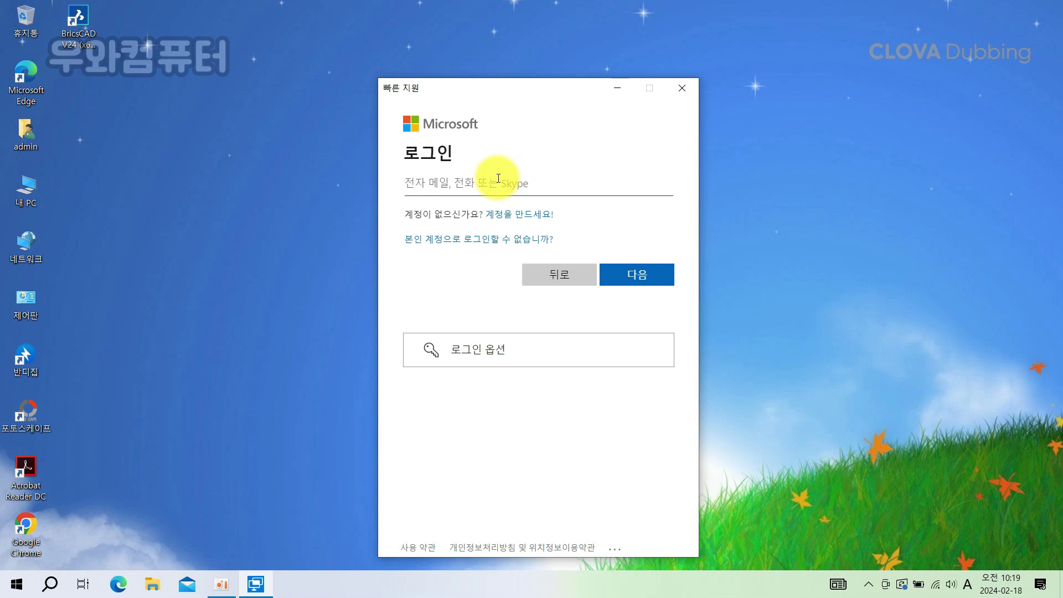
pyautogui.click(520, 215)
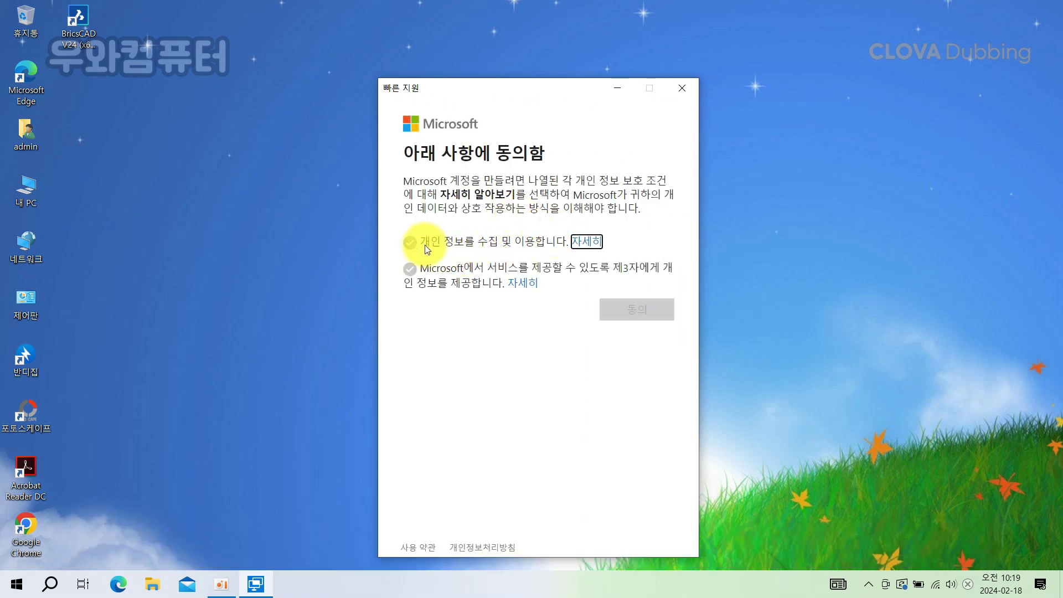
# Step: Accept the data-collection and third-party-sharing terms, then finish creating the account
pyautogui.click(573, 247)
pyautogui.scroll(-5, 548, 359)
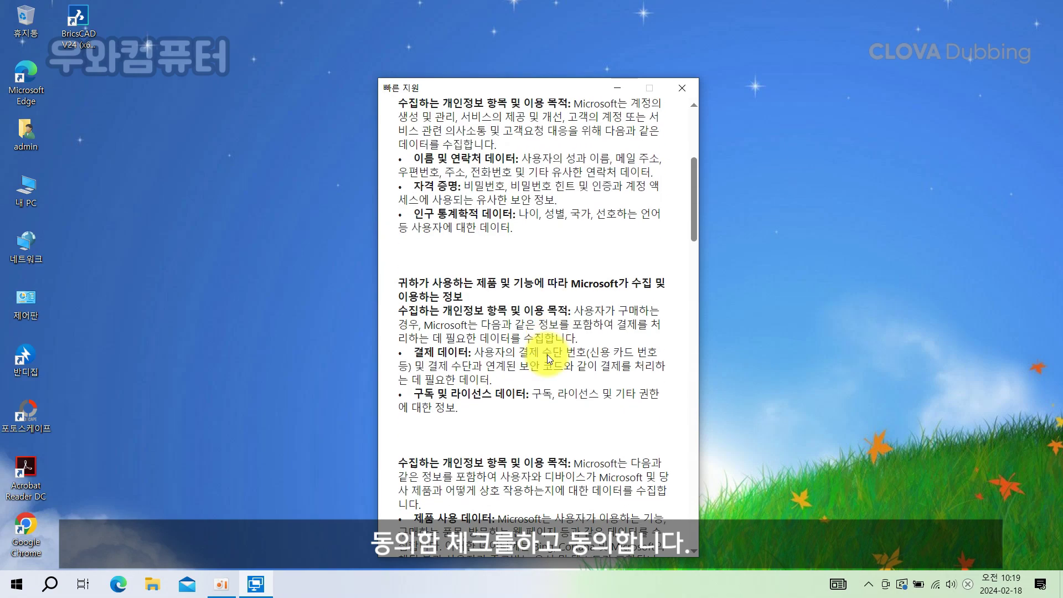
pyautogui.scroll(-5, 551, 276)
pyautogui.scroll(15, 553, 183)
pyautogui.click(534, 143)
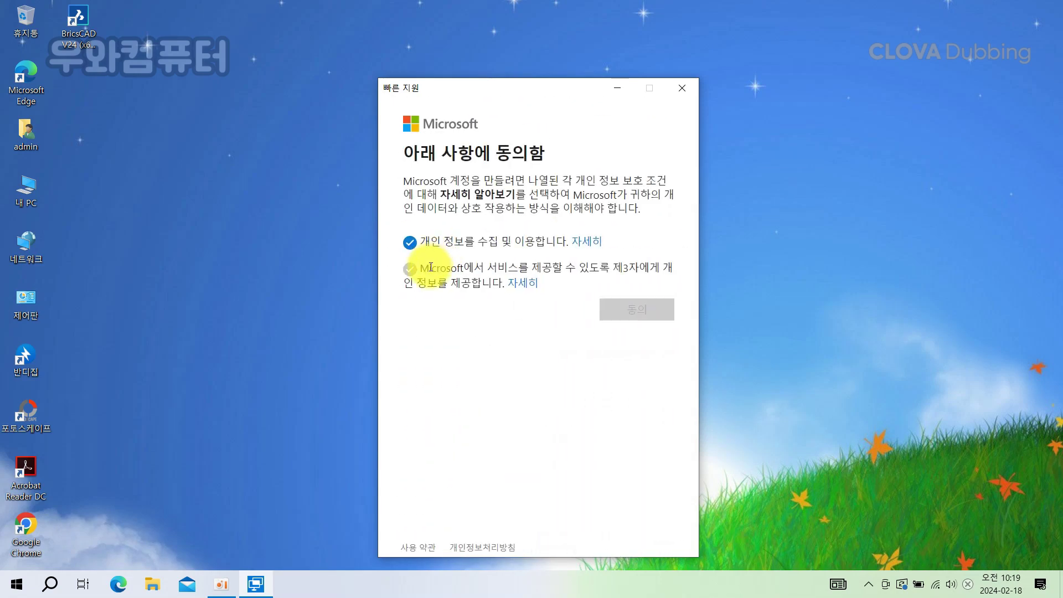
pyautogui.click(523, 283)
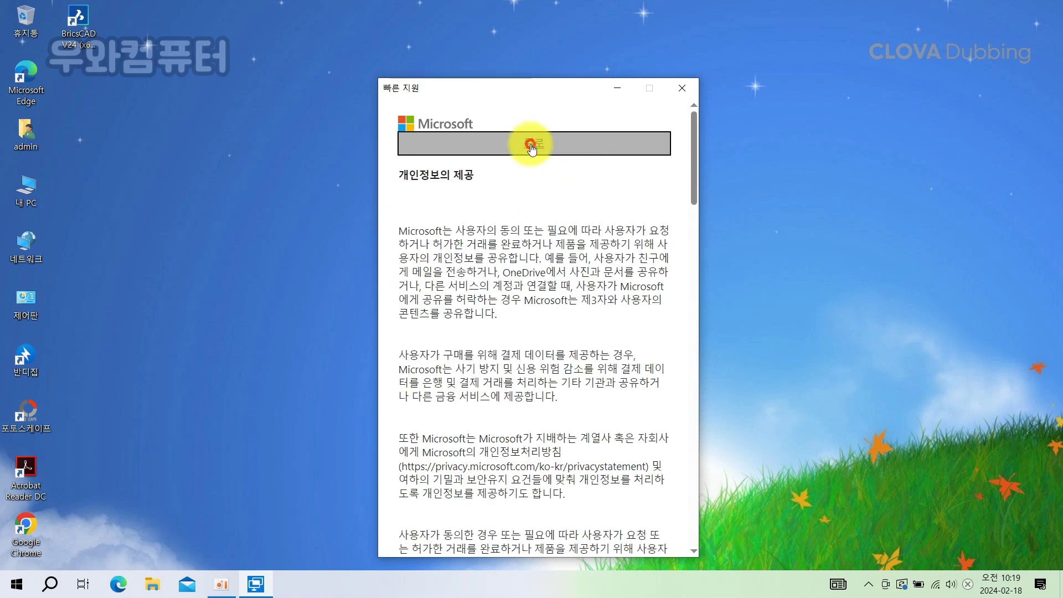
pyautogui.click(531, 147)
pyautogui.click(631, 312)
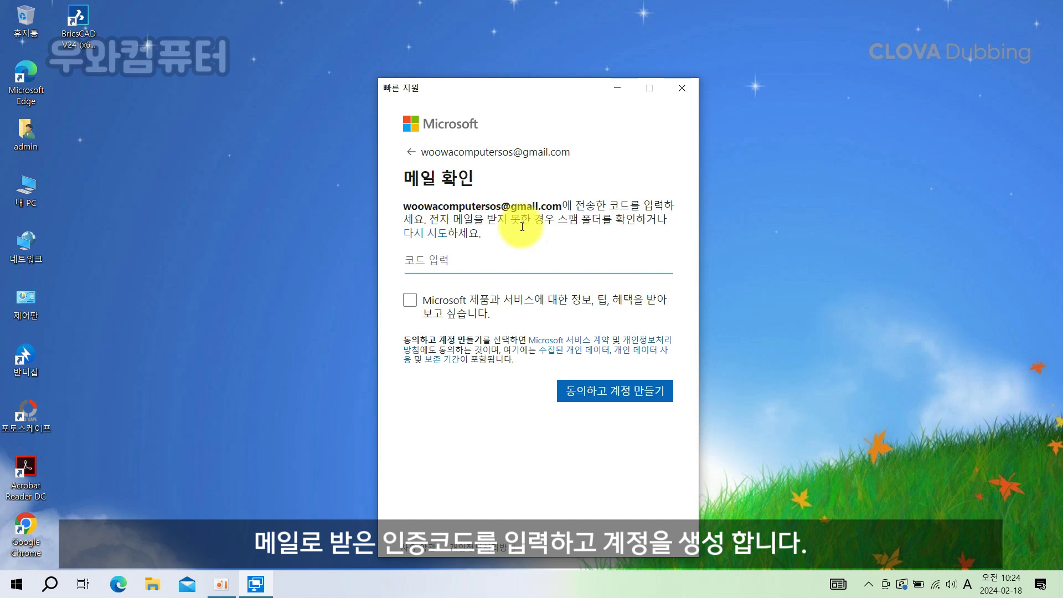
pyautogui.click(623, 389)
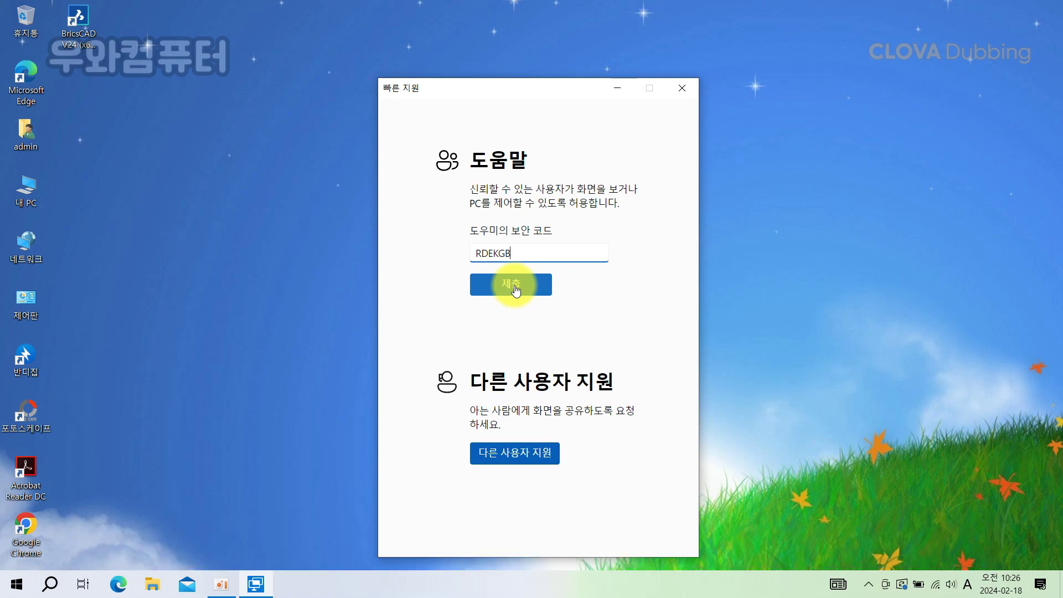
# Step: Submit the helper's security code and allow screen sharing with the helper
pyautogui.click(515, 288)
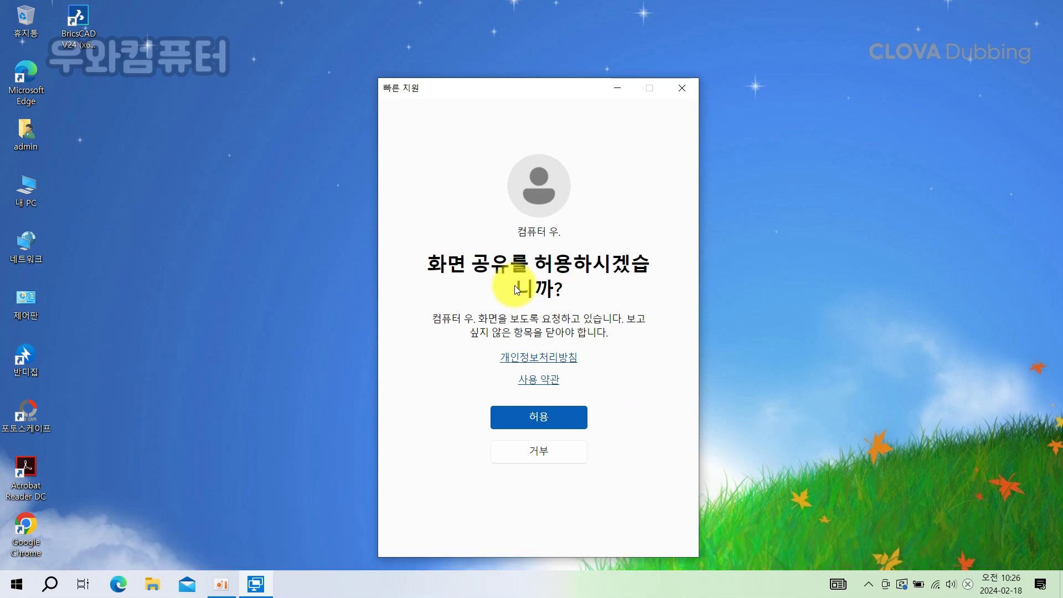
pyautogui.click(540, 423)
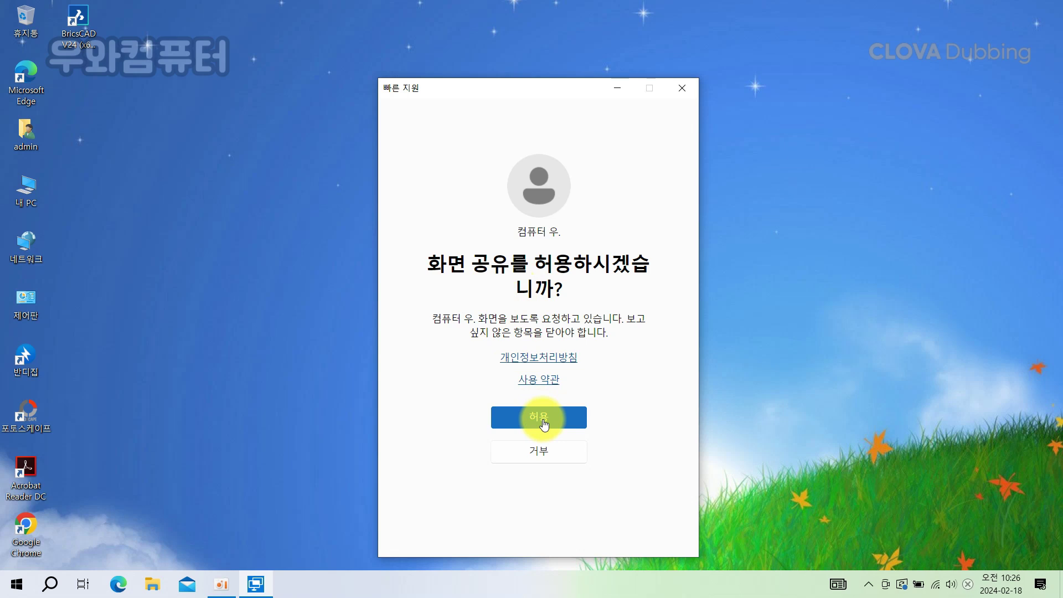
pyautogui.click(543, 423)
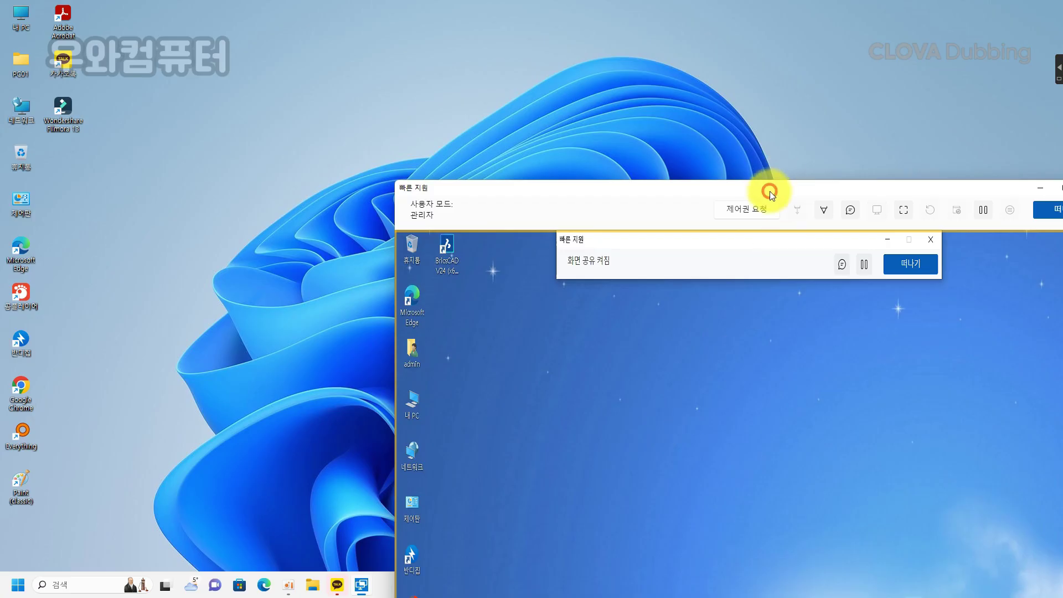
# Step: Shrink and reposition the session window, request control, and start annotating
pyautogui.moveTo(770, 191); pyautogui.dragTo(548, 33)
pyautogui.moveTo(178, 22); pyautogui.dragTo(280, 90)
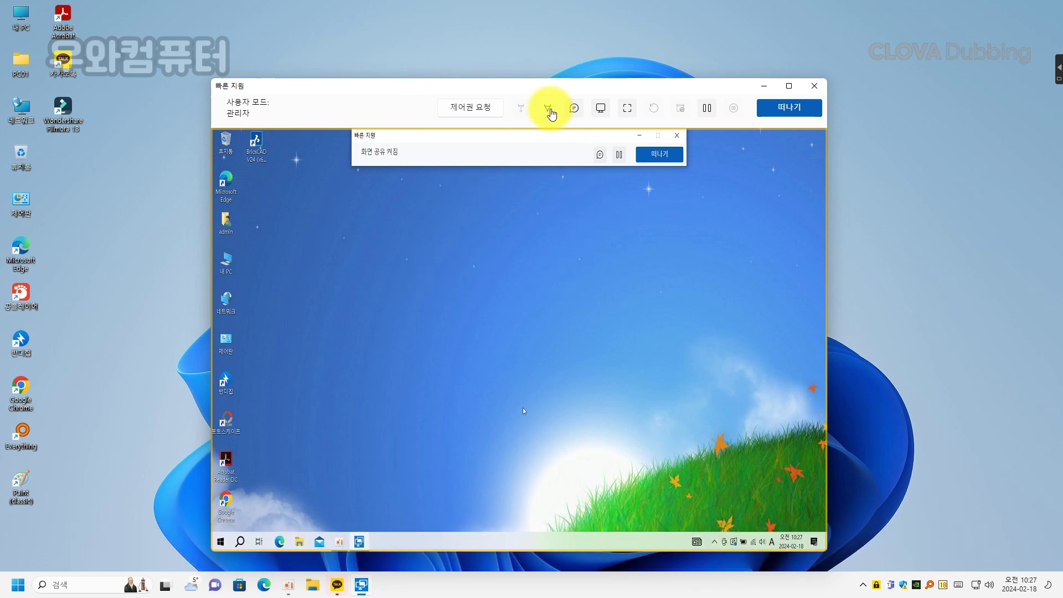
pyautogui.click(485, 109)
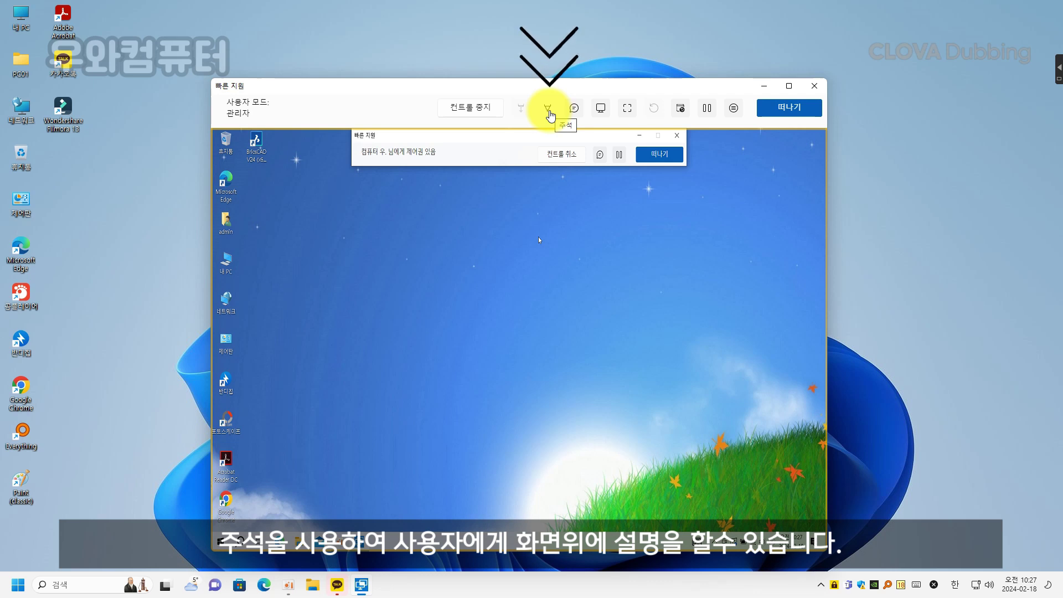
pyautogui.click(549, 113)
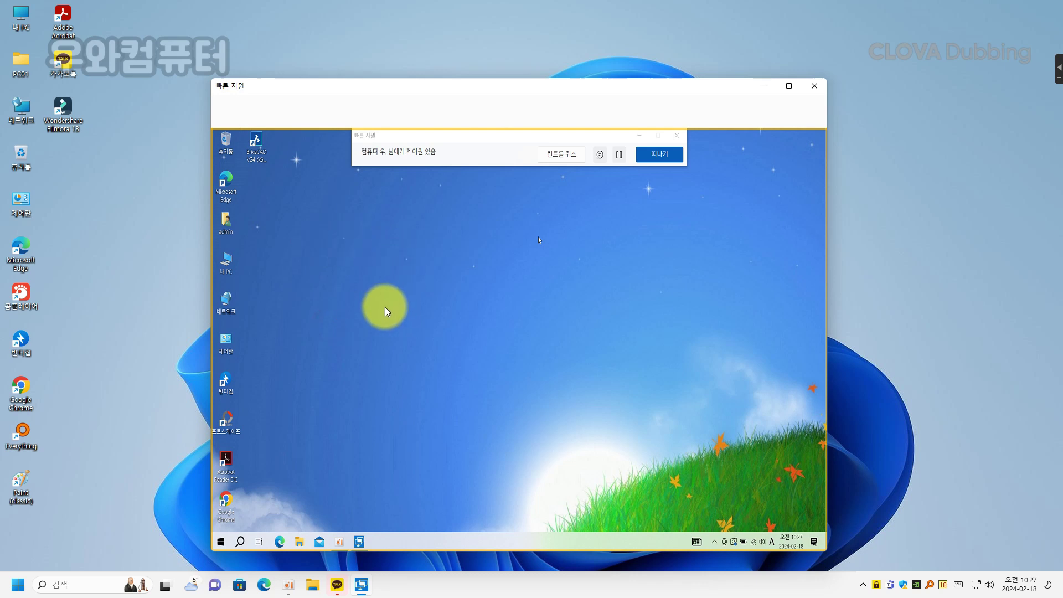
# Step: Draw two red pen strokes across the remote desktop, then end annotation
pyautogui.moveTo(383, 306); pyautogui.dragTo(596, 205)
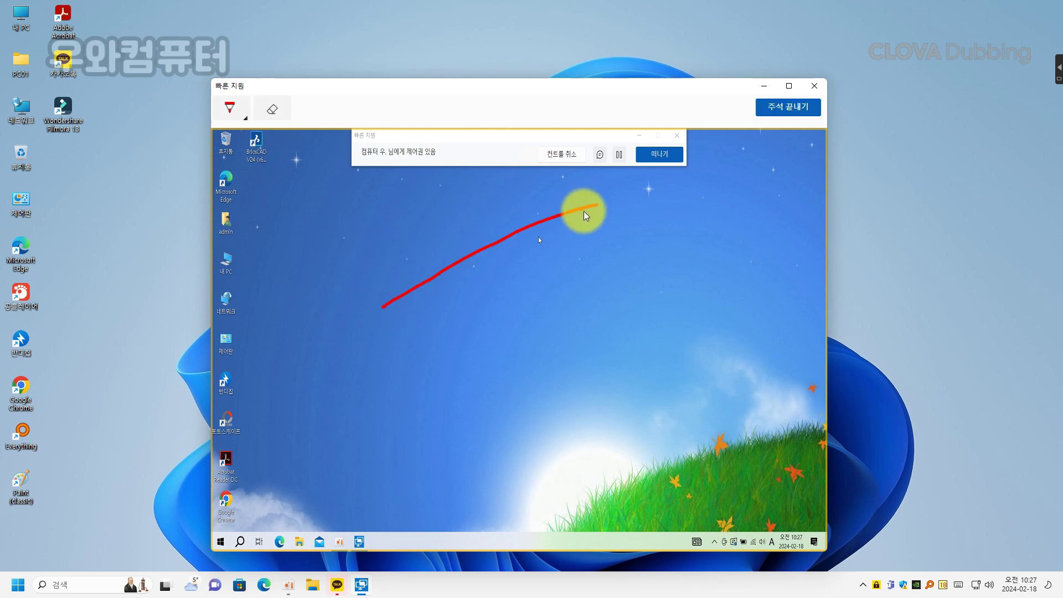
pyautogui.moveTo(554, 239); pyautogui.dragTo(590, 343)
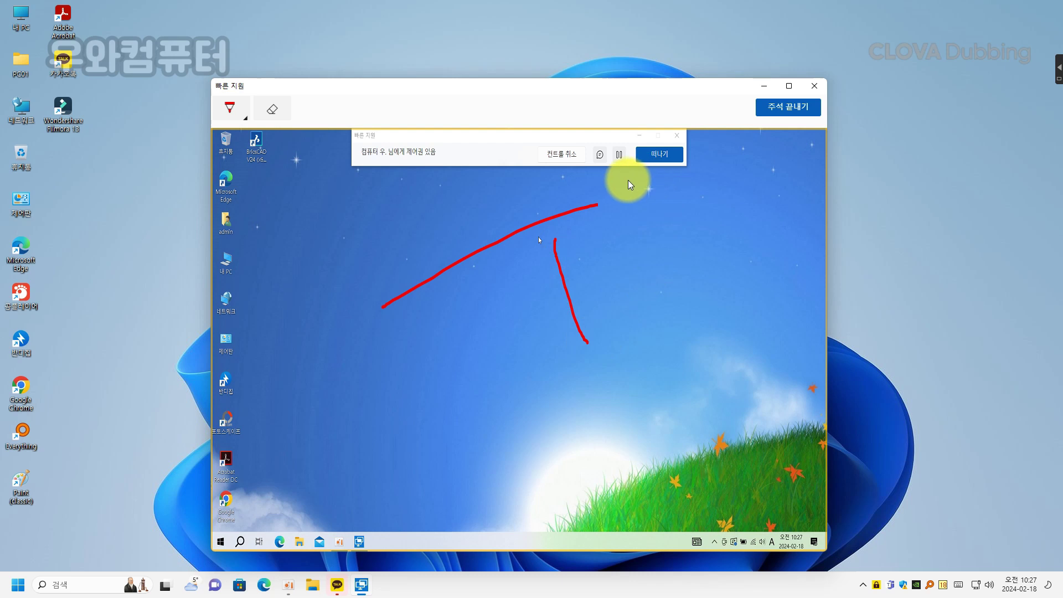
pyautogui.click(775, 106)
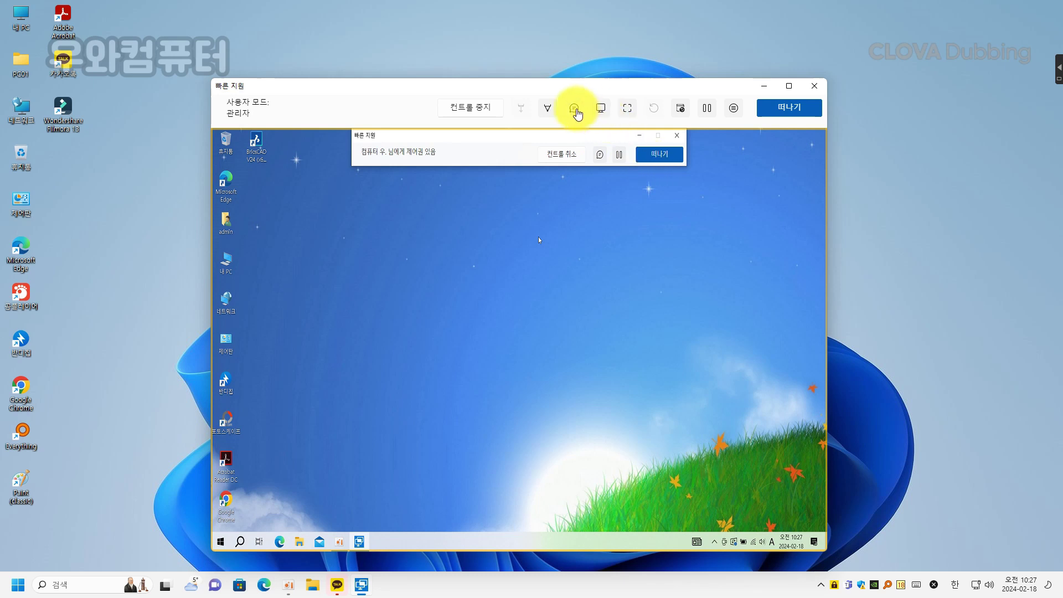
# Step: Try the chat panel, monitor selection, and actual-size versus fit-to-window views
pyautogui.click(575, 109)
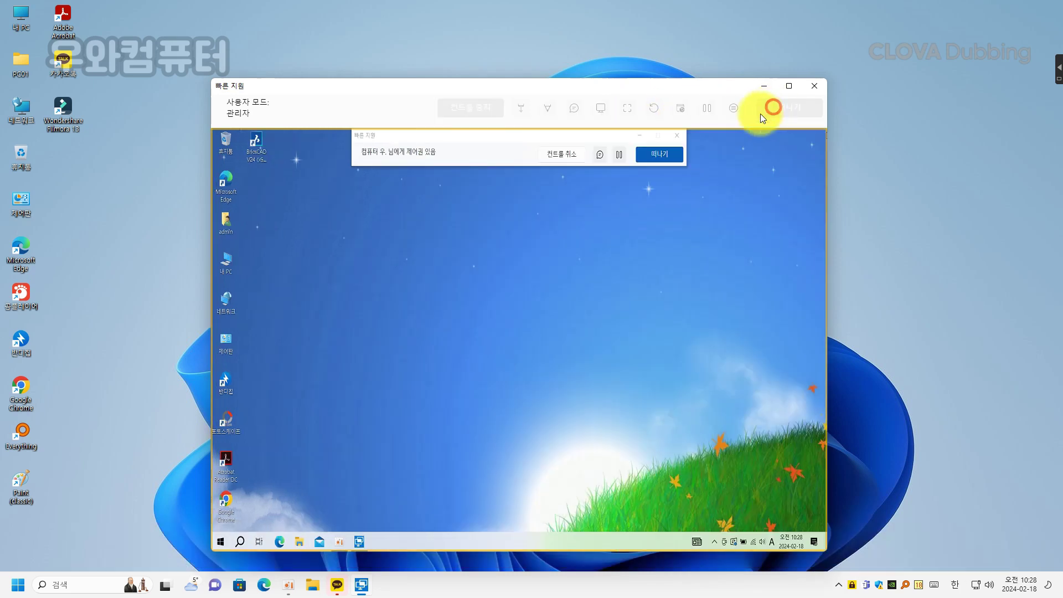
pyautogui.click(602, 110)
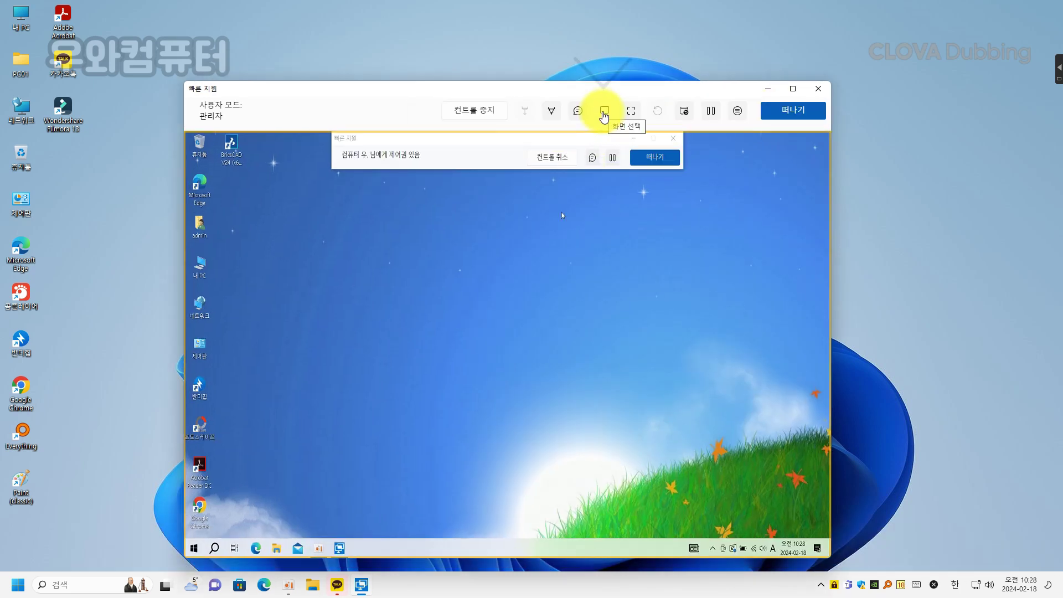
pyautogui.click(604, 114)
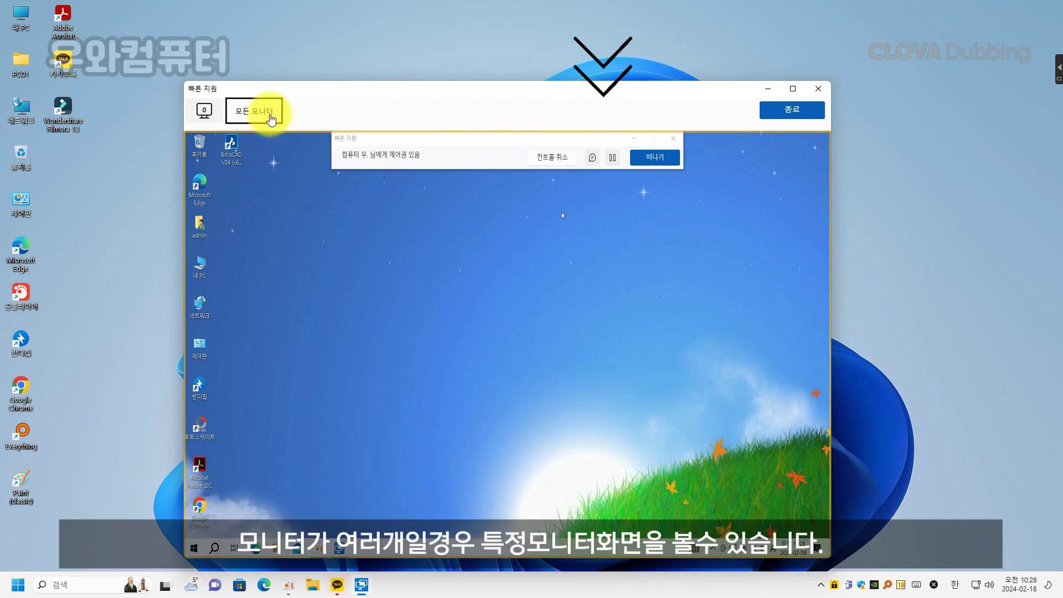
pyautogui.click(775, 114)
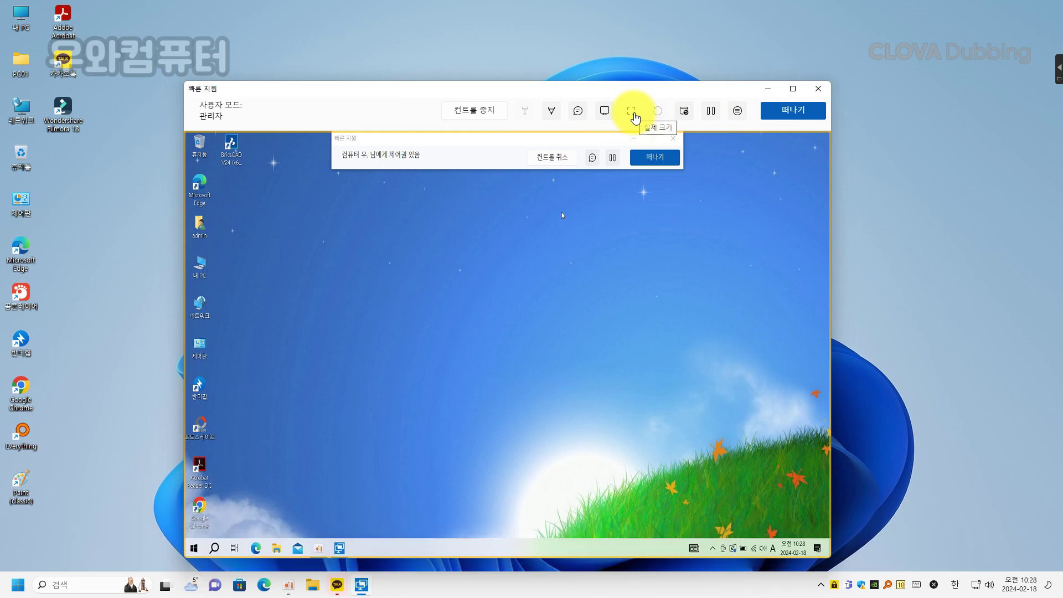
pyautogui.click(633, 114)
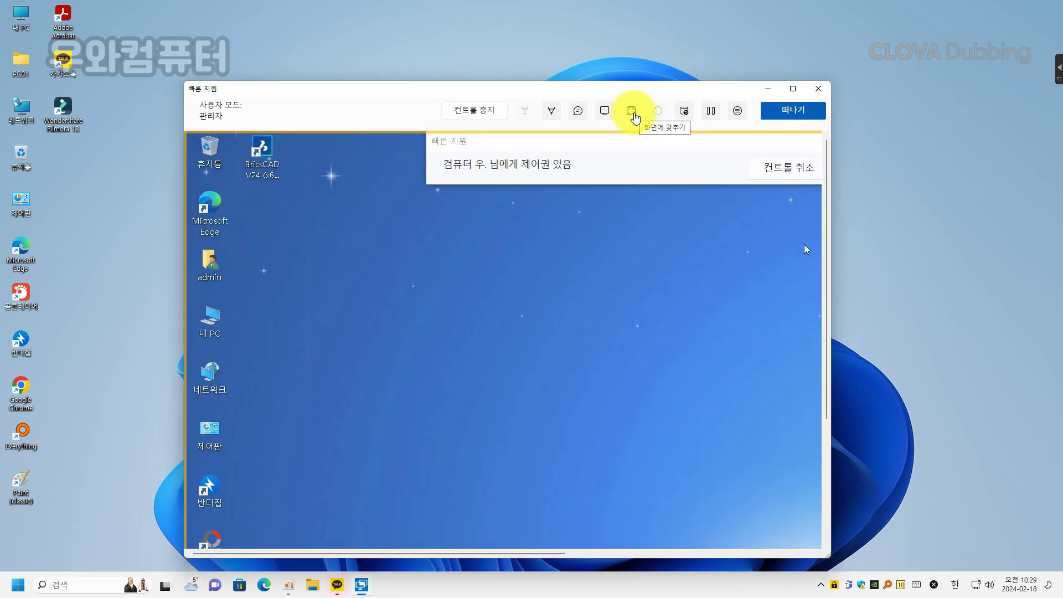
pyautogui.click(634, 115)
pyautogui.click(634, 115)
pyautogui.click(634, 115)
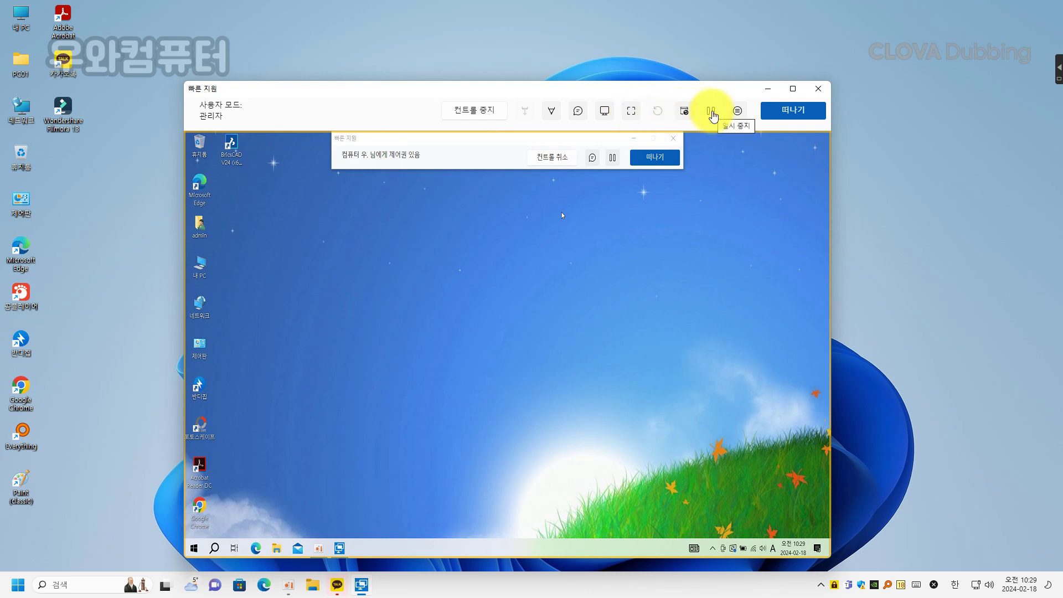
# Step: Dismiss the remote context menu, widen the session window, and maximize it
pyautogui.click(618, 220)
pyautogui.rightClick(419, 290)
pyautogui.click(375, 304)
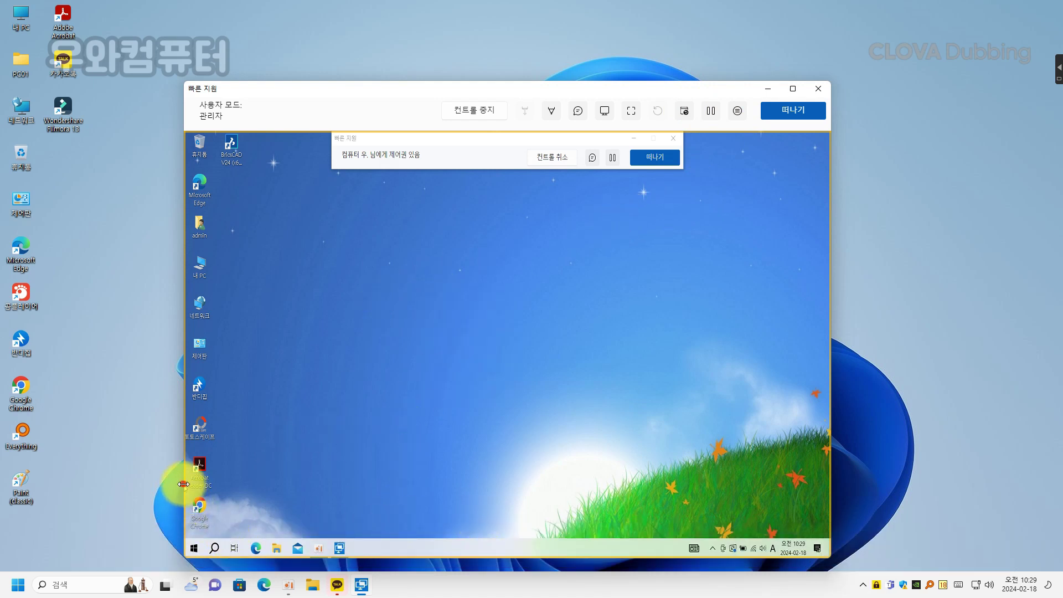
pyautogui.moveTo(185, 482); pyautogui.dragTo(121, 477)
pyautogui.click(793, 89)
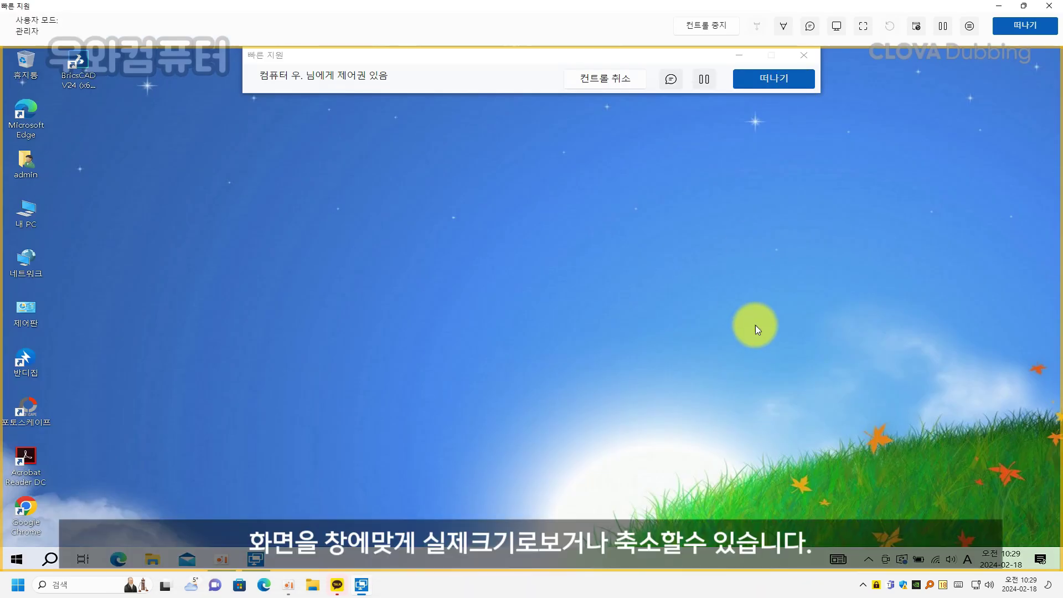
pyautogui.rightClick(756, 324)
pyautogui.click(579, 332)
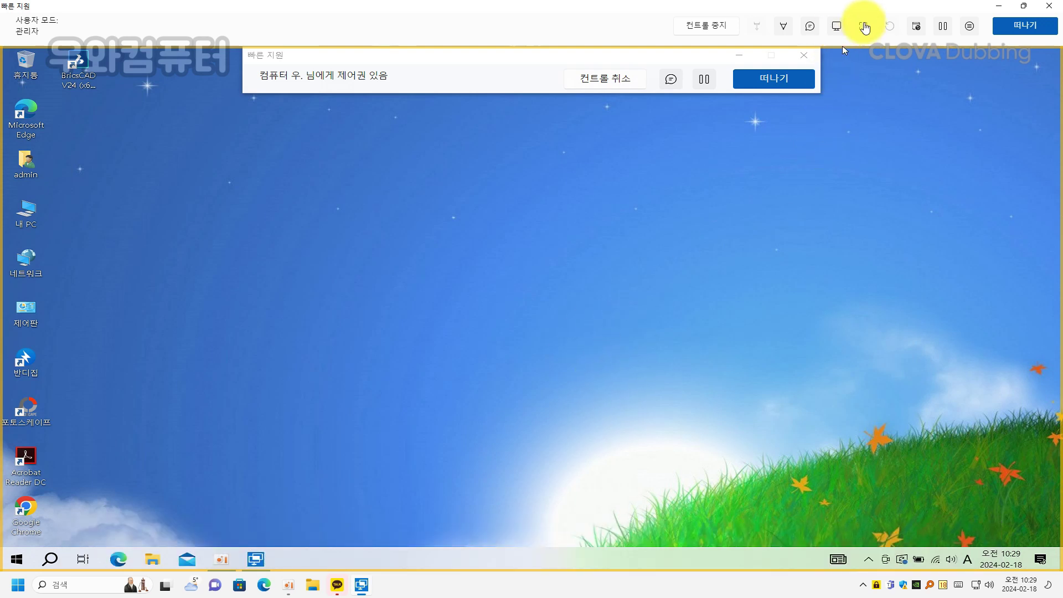
pyautogui.click(863, 26)
pyautogui.click(864, 26)
pyautogui.click(864, 27)
pyautogui.click(864, 26)
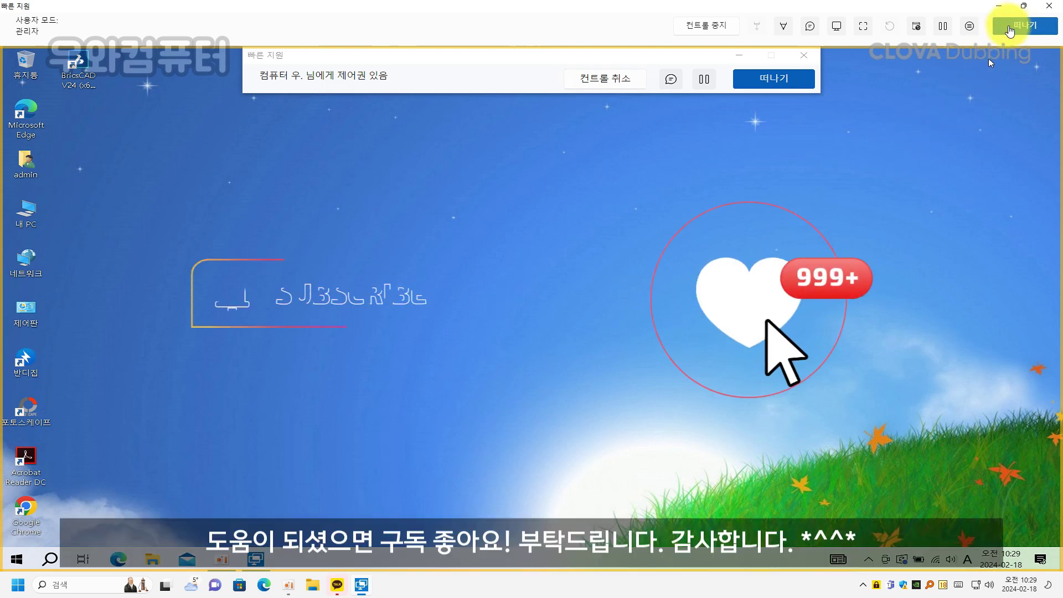
# Step: Restore the maximized Quick Assist session to a smaller window and shift it slightly right
pyautogui.click(1024, 8)
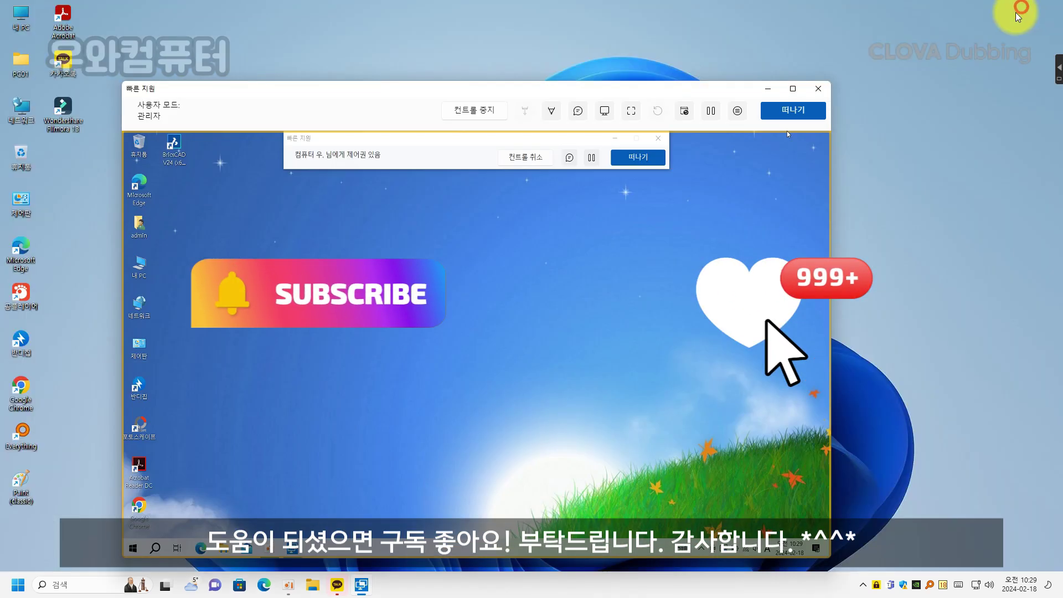
pyautogui.moveTo(618, 92); pyautogui.dragTo(663, 93)
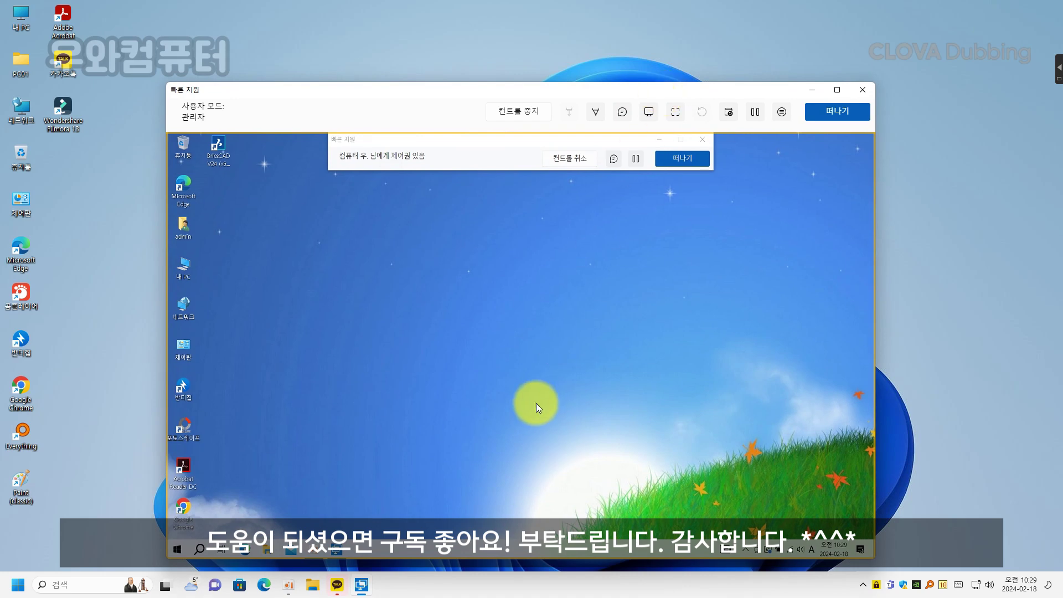